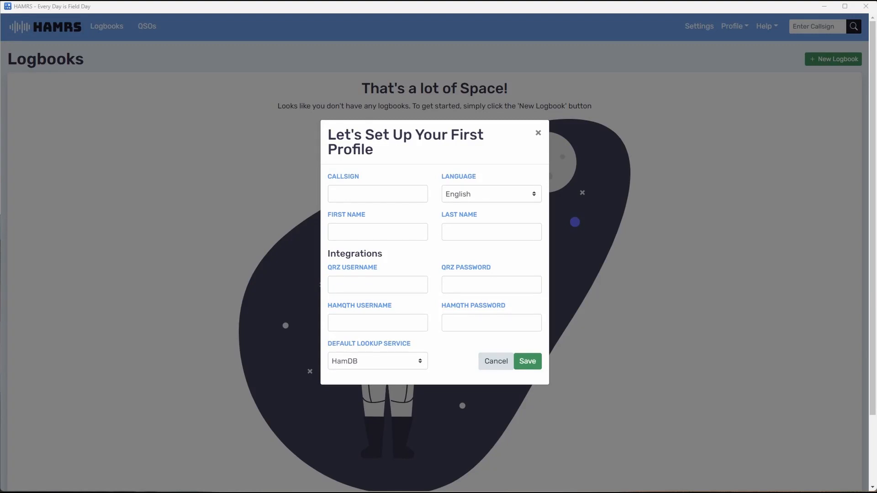
Enter LB0FI as the callsign in the first profile and keep English as its language
click(368, 195)
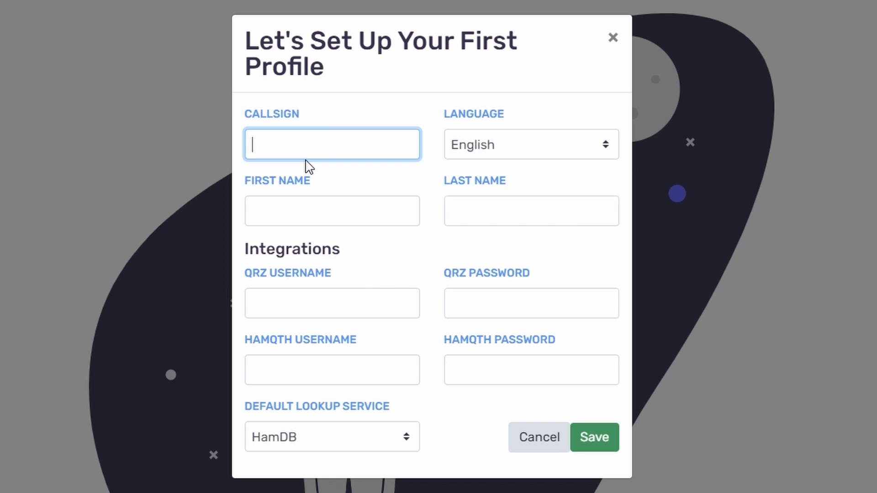
text(LB0FI)
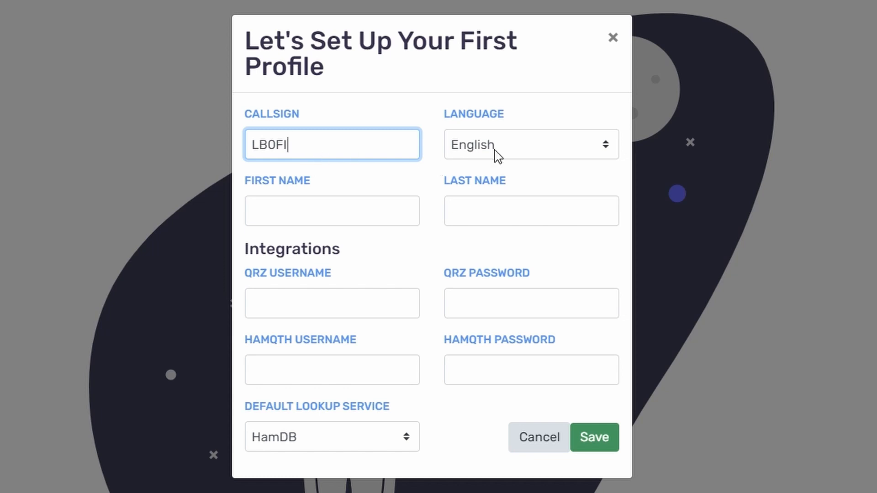
click(522, 145)
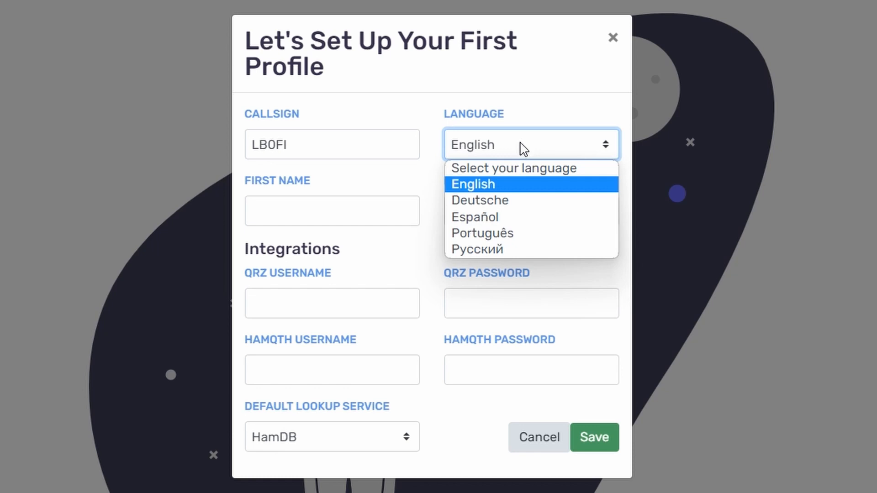
click(520, 146)
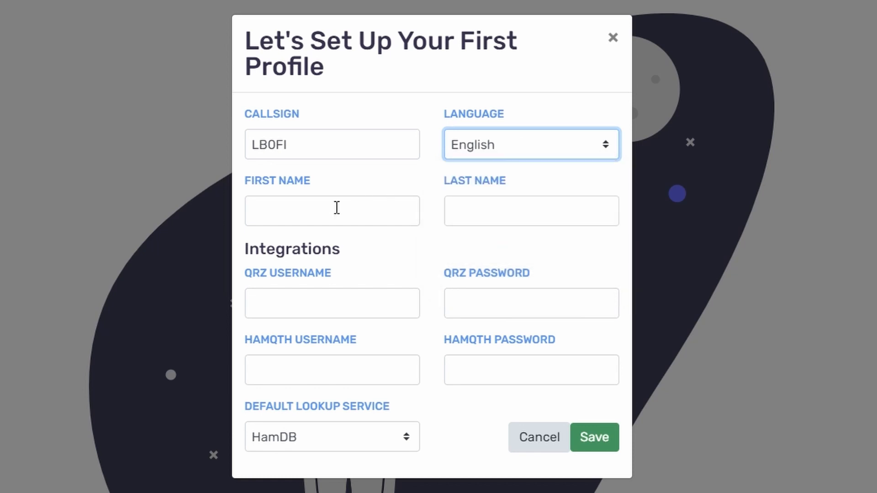
Fill in the operator's first name and last name in the profile
click(329, 210)
text(Morten M)
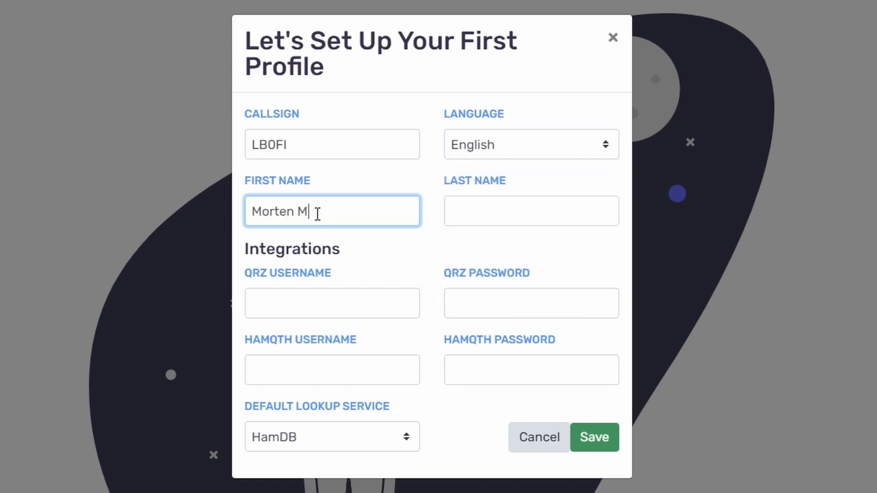
key(Tab)
text(Wiken)
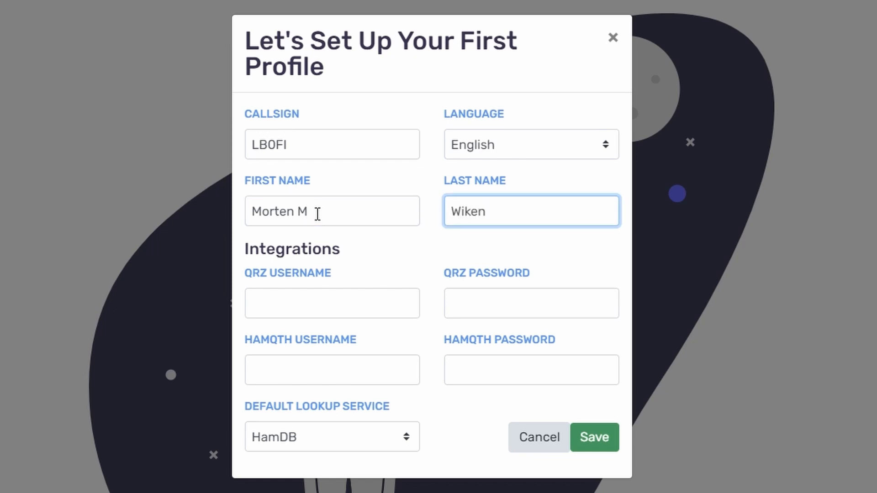
key(Tab)
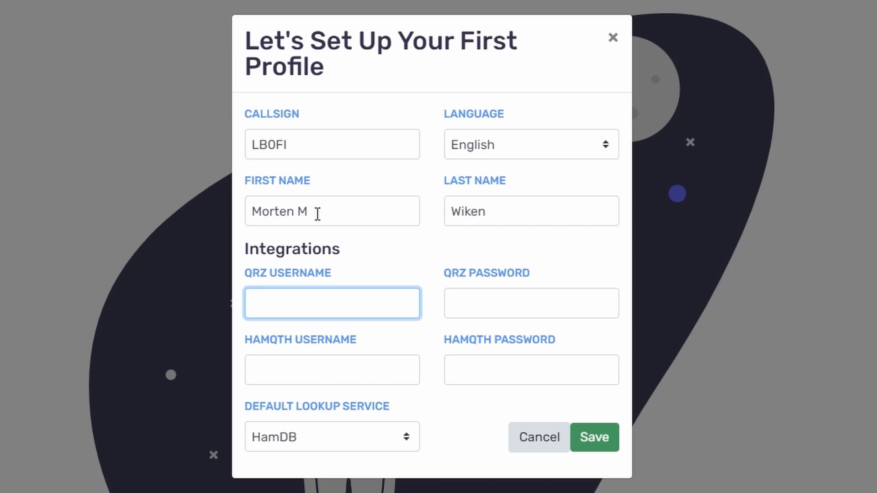
Set the QRZ username to LB0FI, enter the QRZ password, and save the profile
text(LB0FI)
key(Tab)
key(ctrl+v)
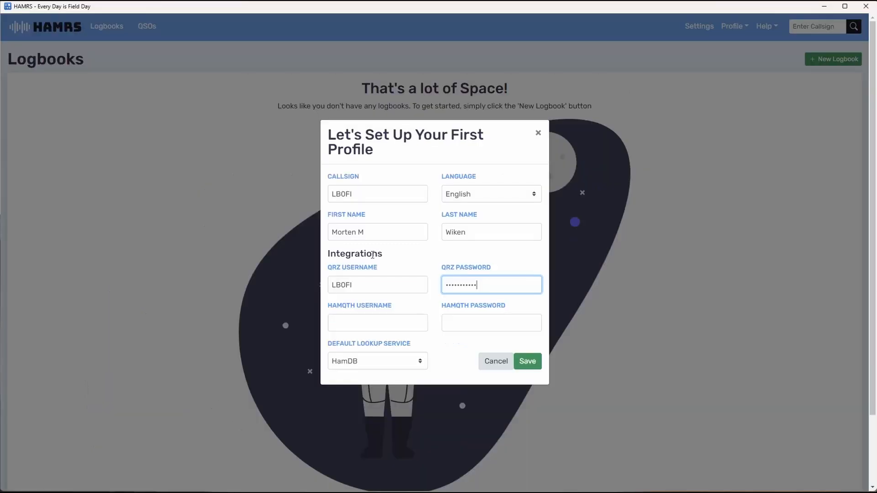
key(Return)
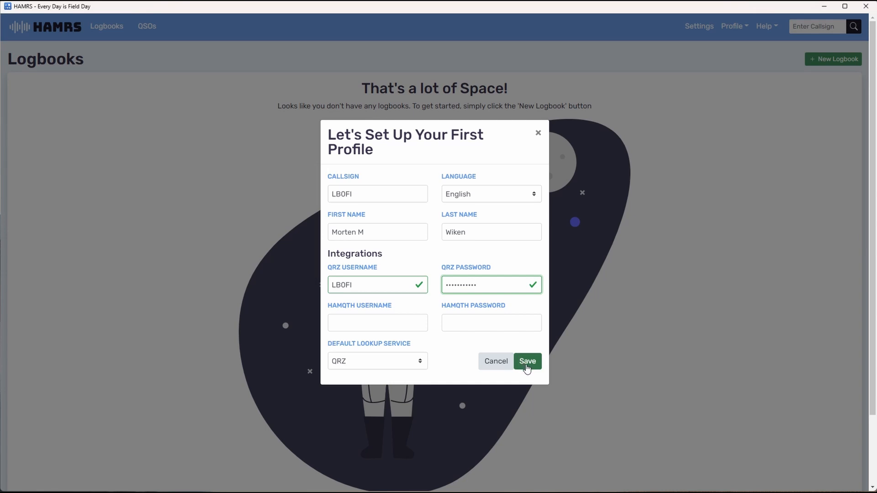
click(527, 362)
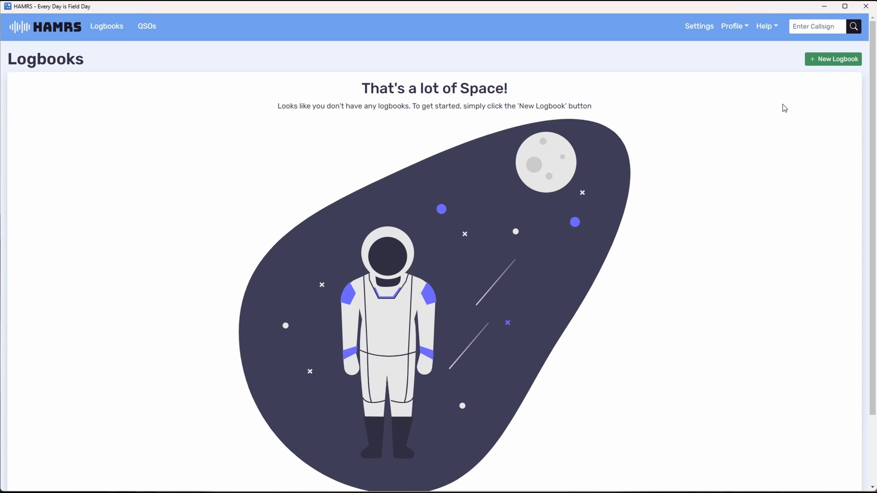
Create a new logbook titled "Test Generic" using the Generic template
click(828, 64)
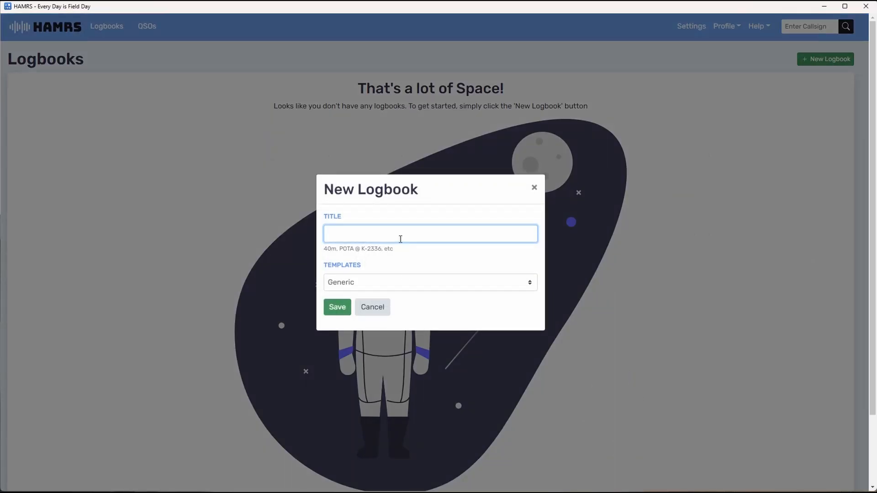
text(Test Generic)
click(339, 309)
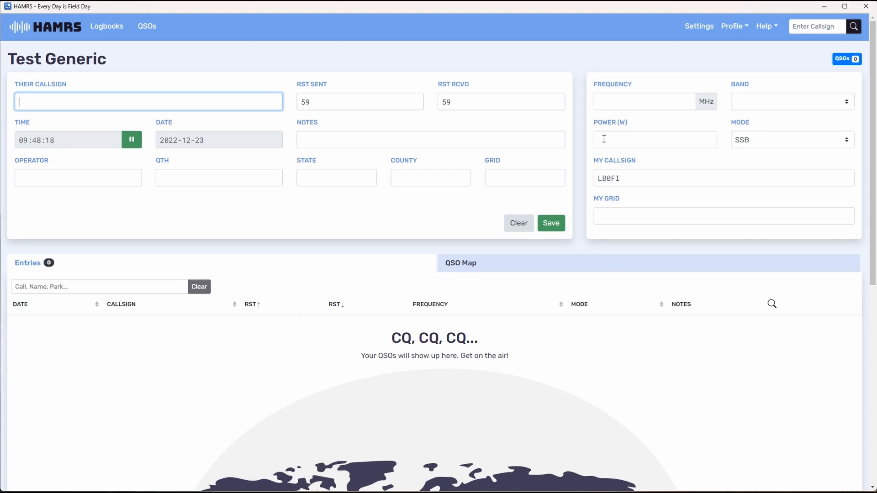
Set the logbook's own station grid to JO59
scroll(377, 205, down, 2)
scroll(376, 203, up, 2)
scroll(669, 217, down, 1)
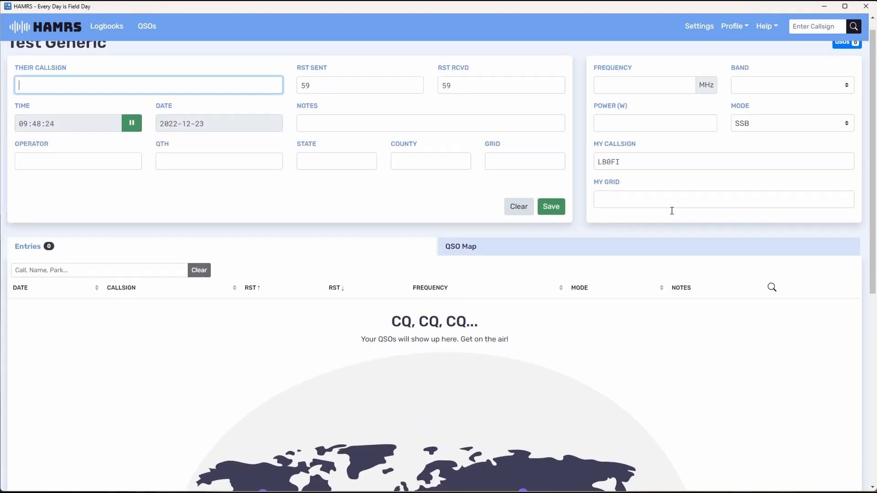
scroll(671, 208, up, 1)
click(636, 215)
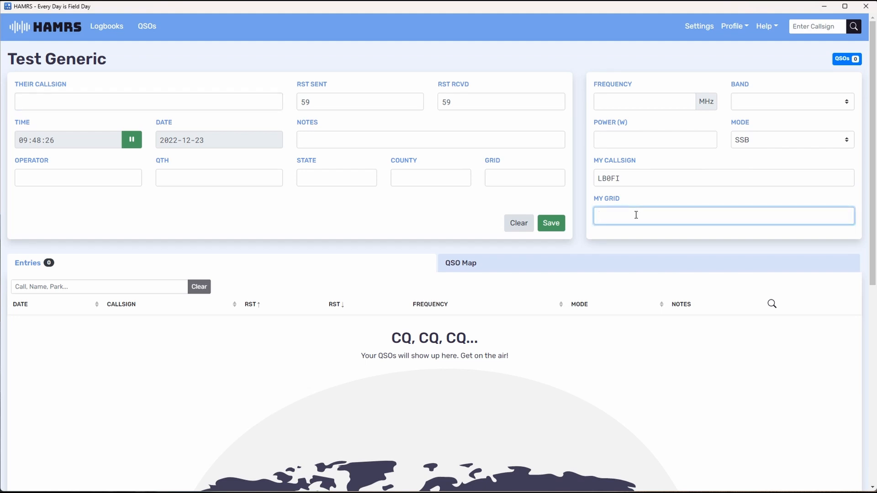
text(J=5)
key(BackSpace)
text(O59)
click(174, 102)
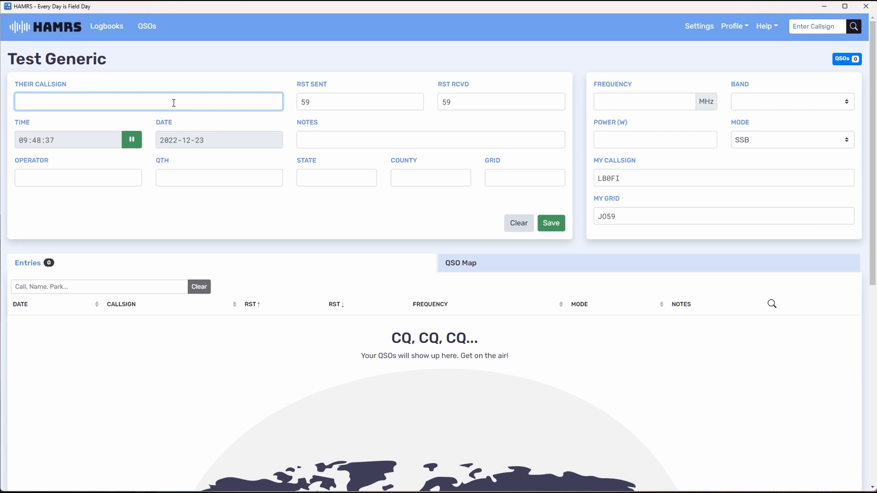
text(LB4)
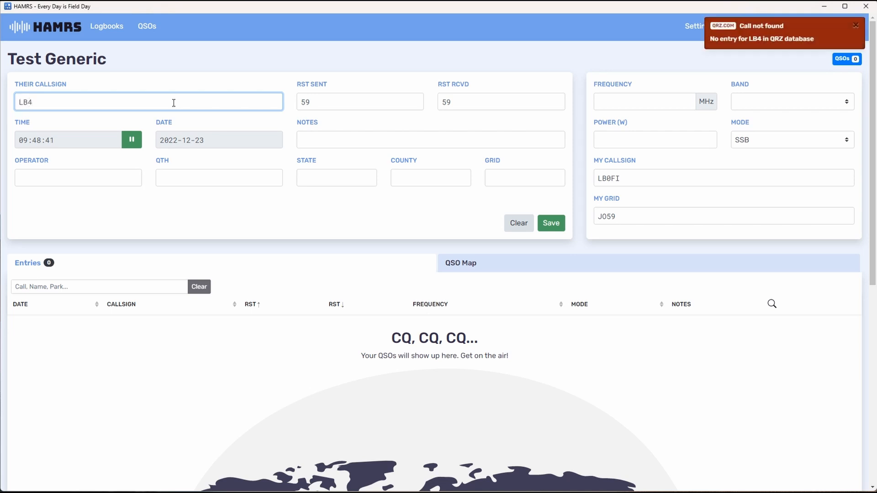
text(FH)
key(Tab)
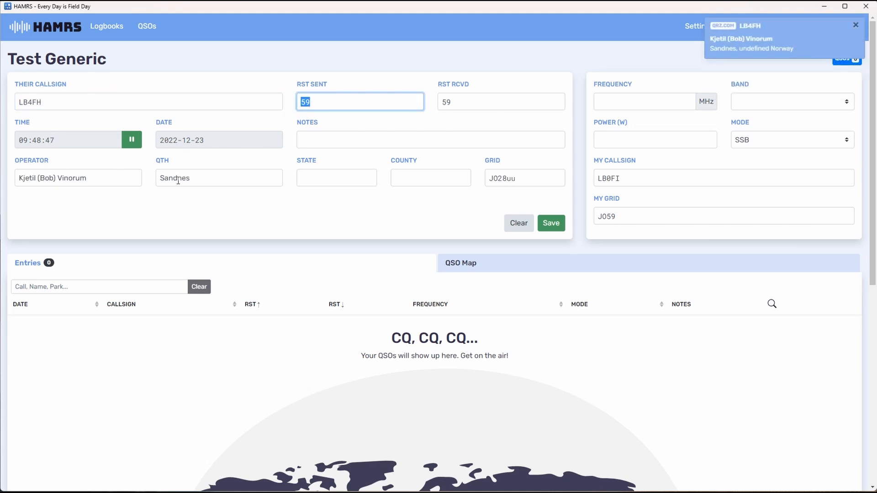
click(546, 224)
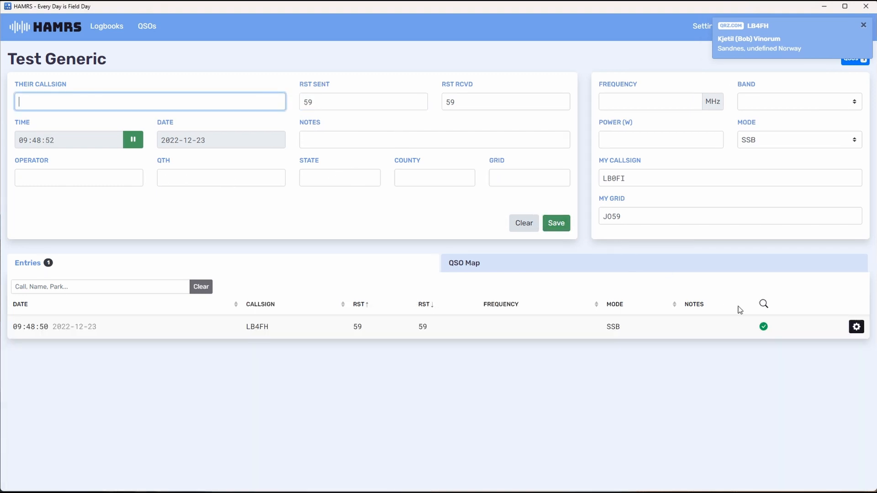
click(857, 327)
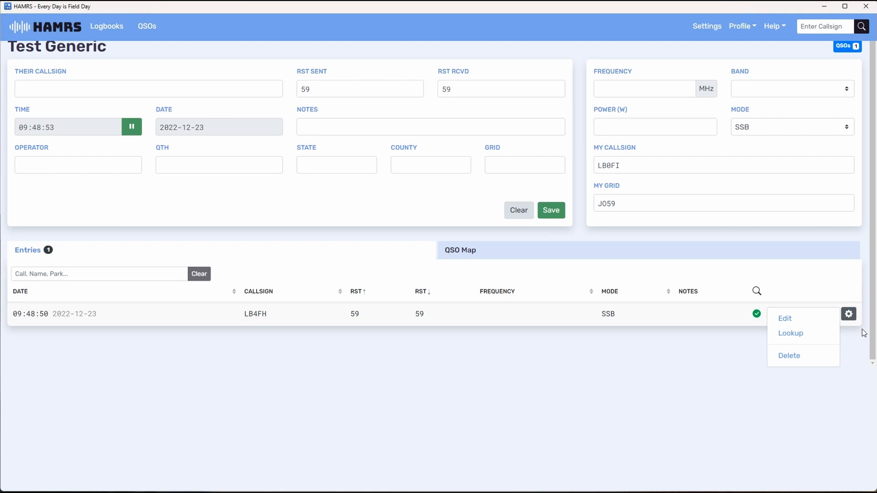
click(804, 325)
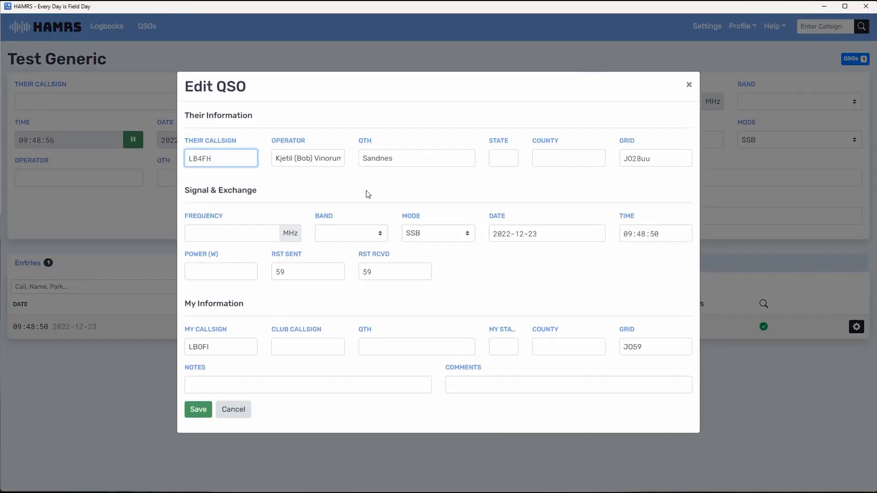
click(257, 228)
text(14)
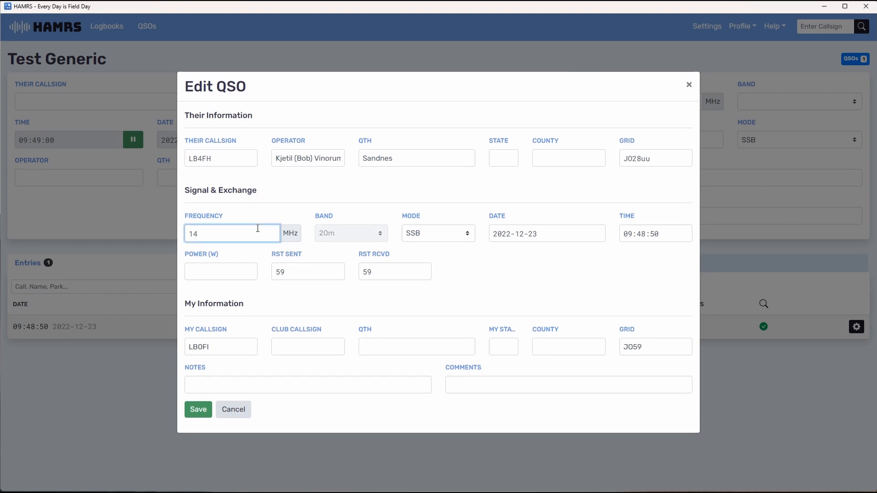
text(.300)
key(Tab)
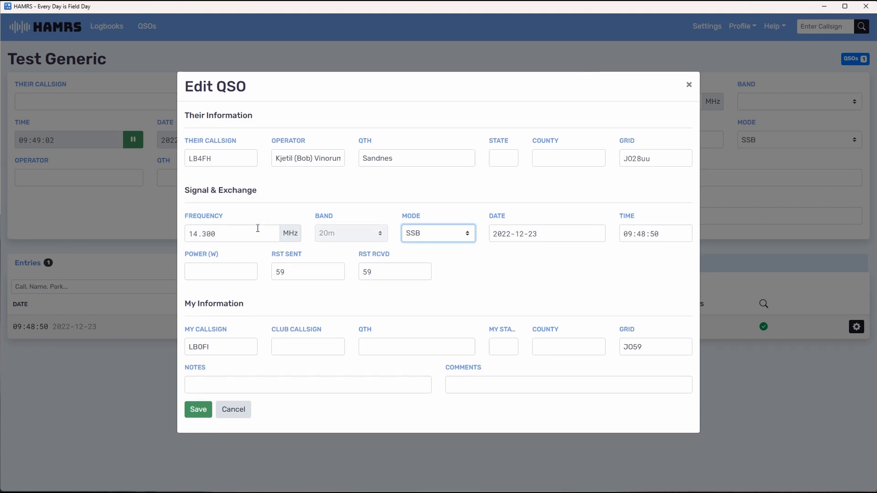
click(227, 271)
text(50)
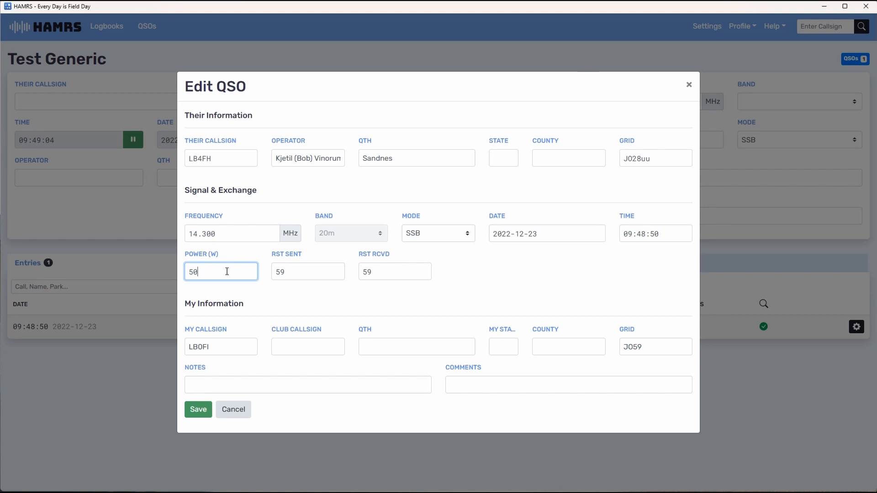
click(197, 413)
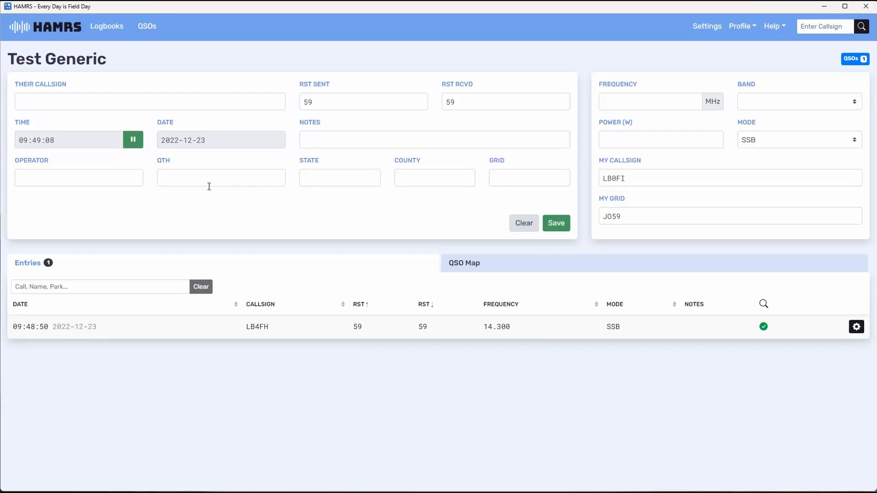
click(65, 102)
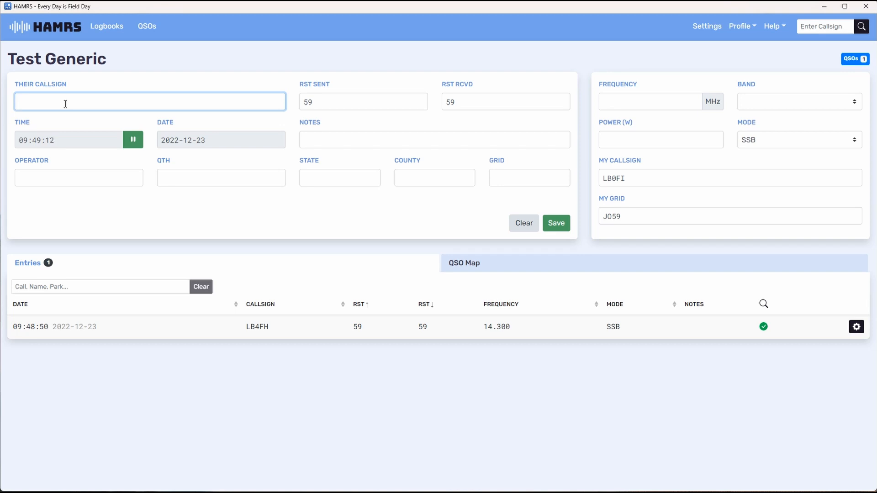
text(KM9G)
key(Tab)
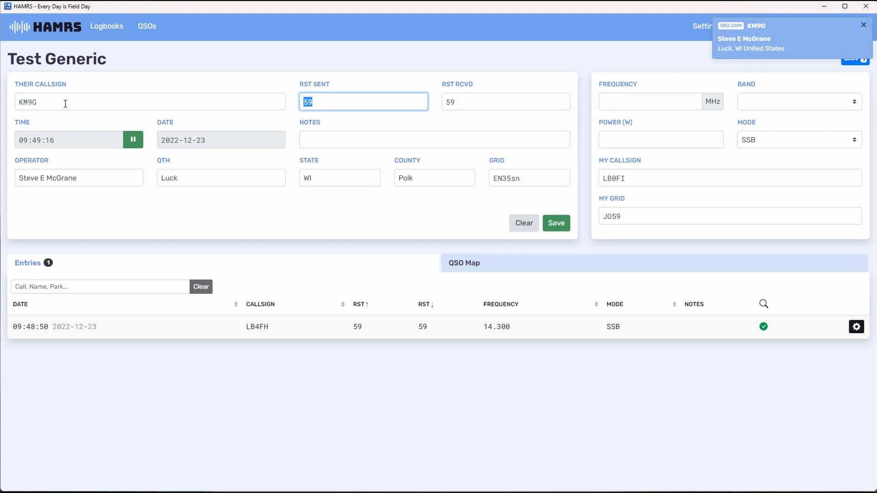
Set the KM9G contact's frequency to 50 MHz and power to 14.300 W, and save the contact
click(642, 101)
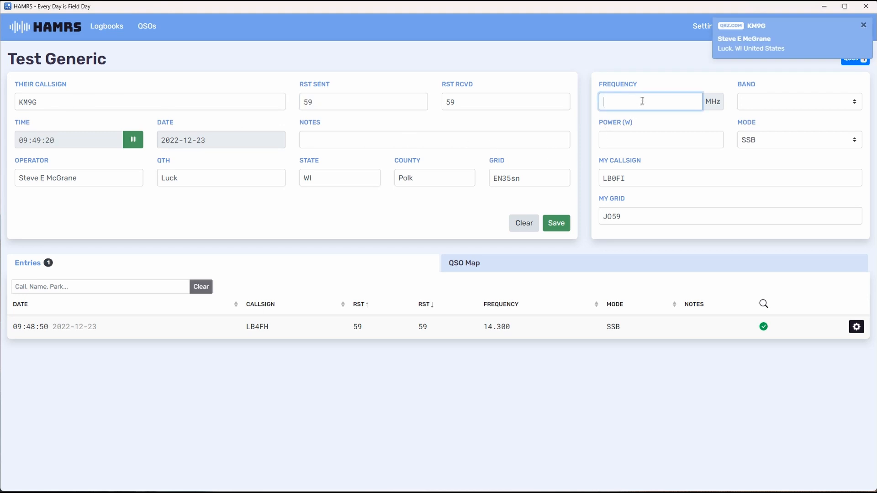
text(50)
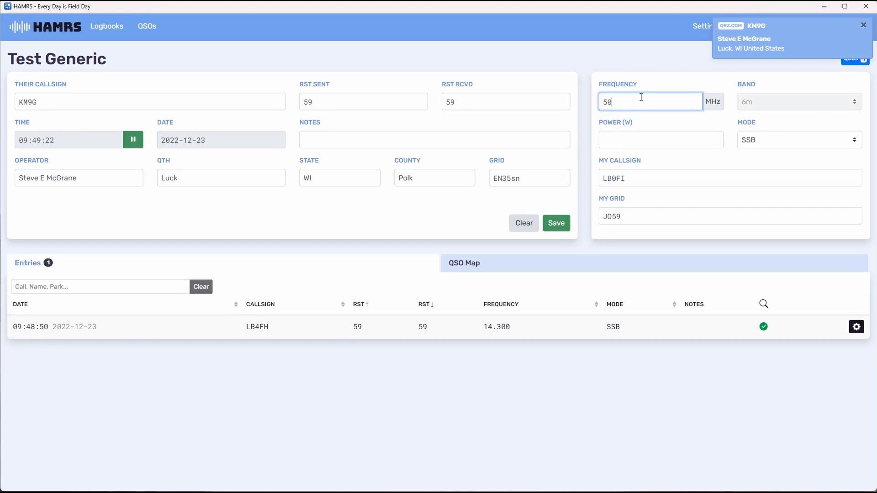
click(670, 137)
text(14)
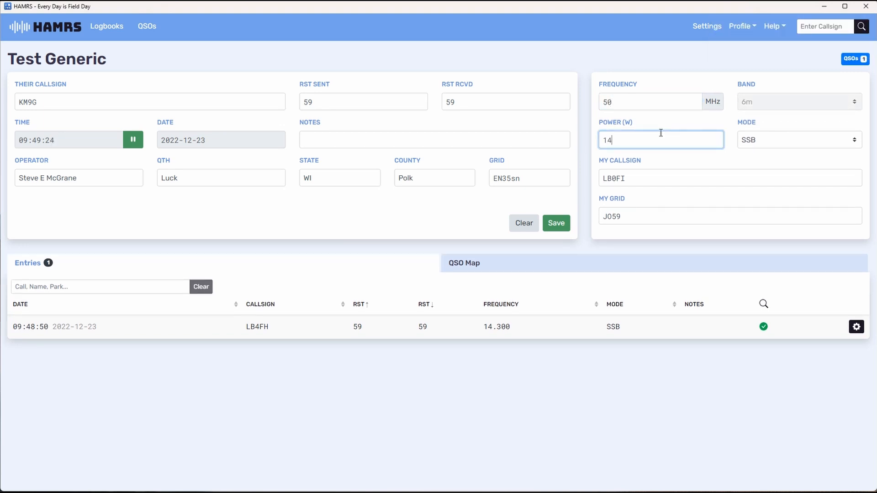
text(.300)
click(555, 231)
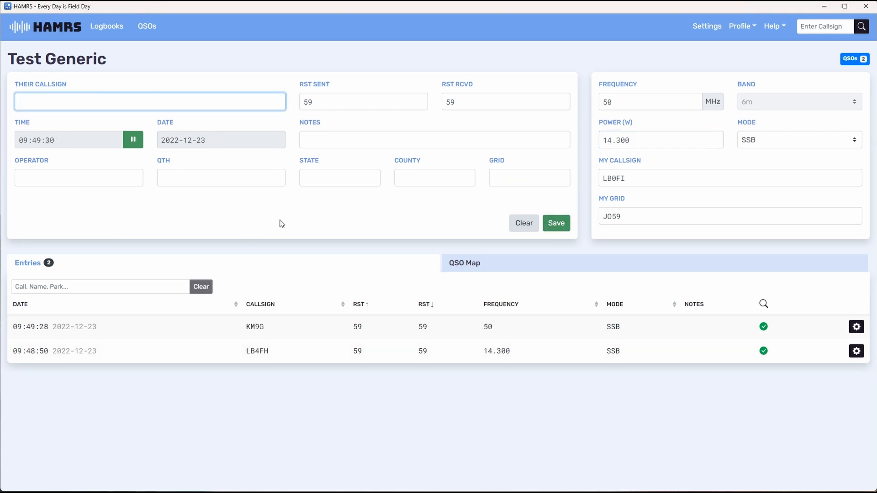
Show the QSO map and examine where both logged contacts are located relative to the home station
click(467, 265)
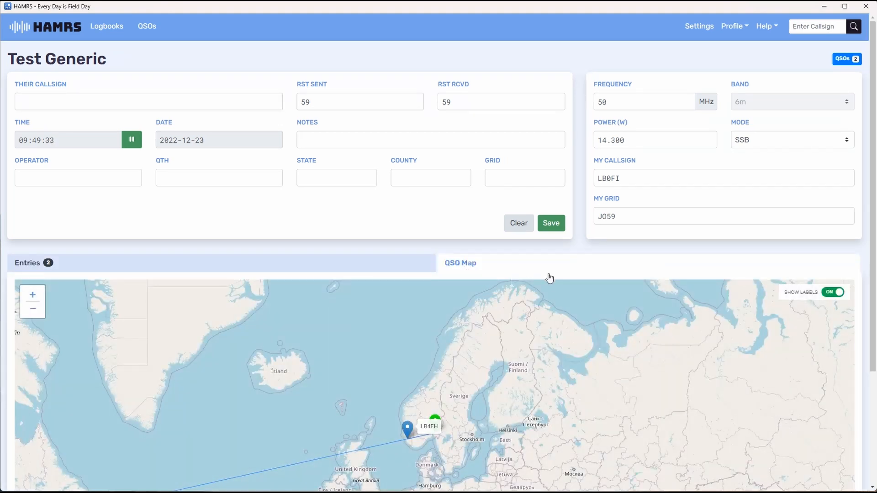
scroll(557, 287, down, 1)
scroll(556, 288, up, 1)
drag(873, 255, 875, 367)
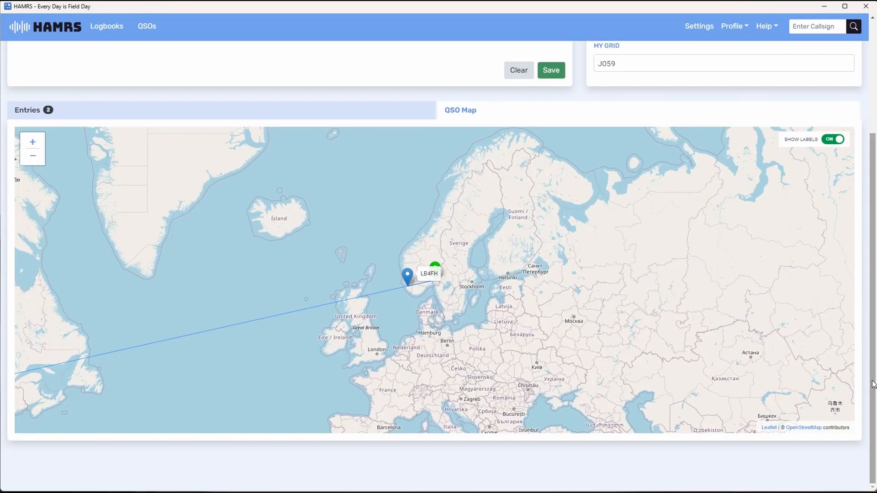
scroll(508, 302, down, 1)
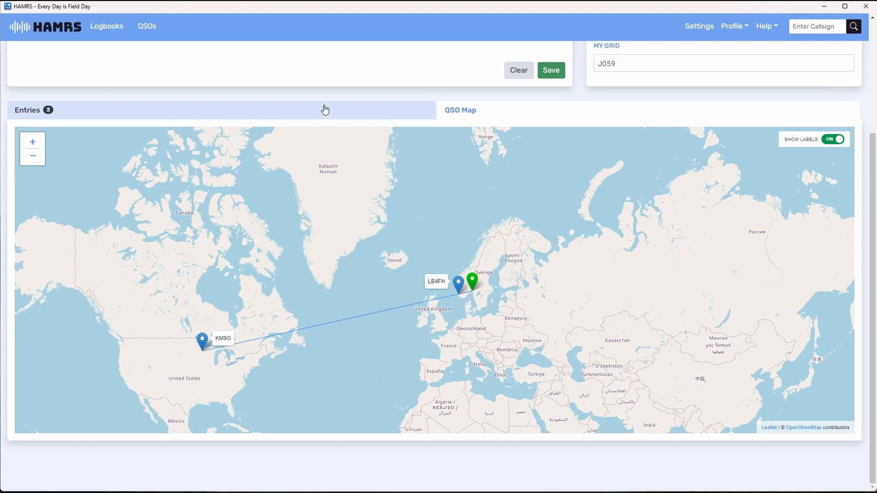
scroll(325, 110, up, 3)
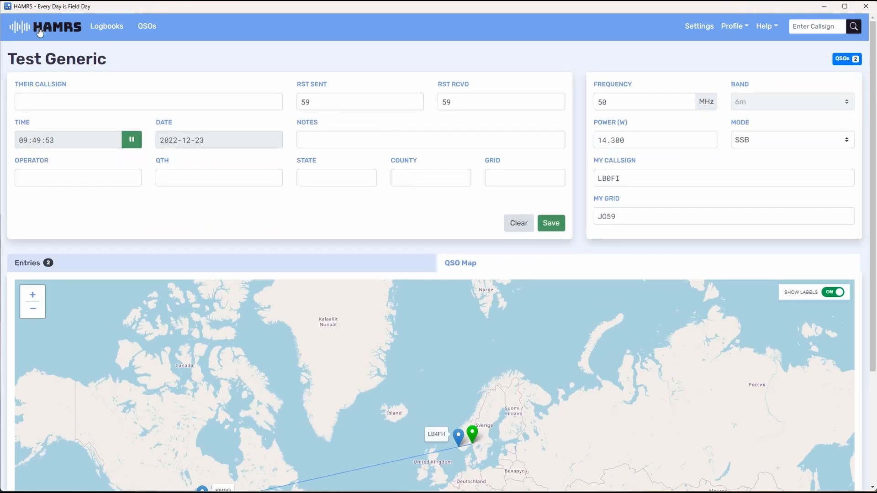
Create a new logbook titled "POTA test" using the Parks on the Air template
click(40, 31)
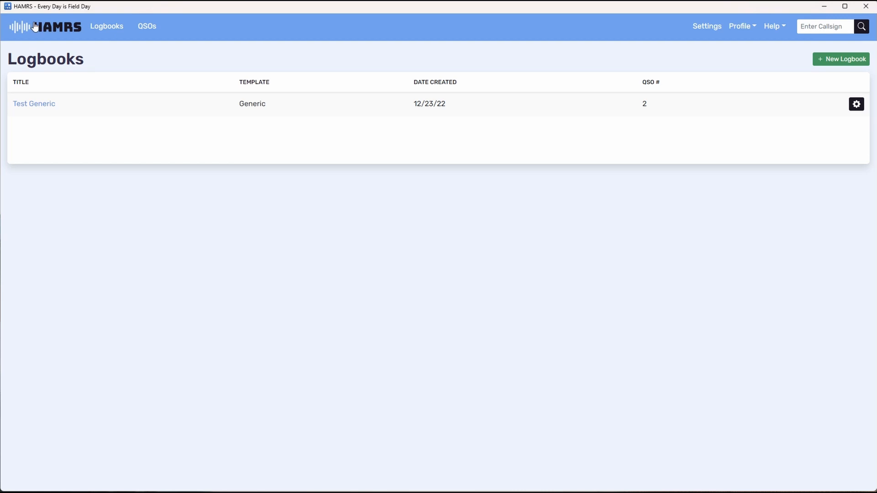
click(848, 61)
click(437, 283)
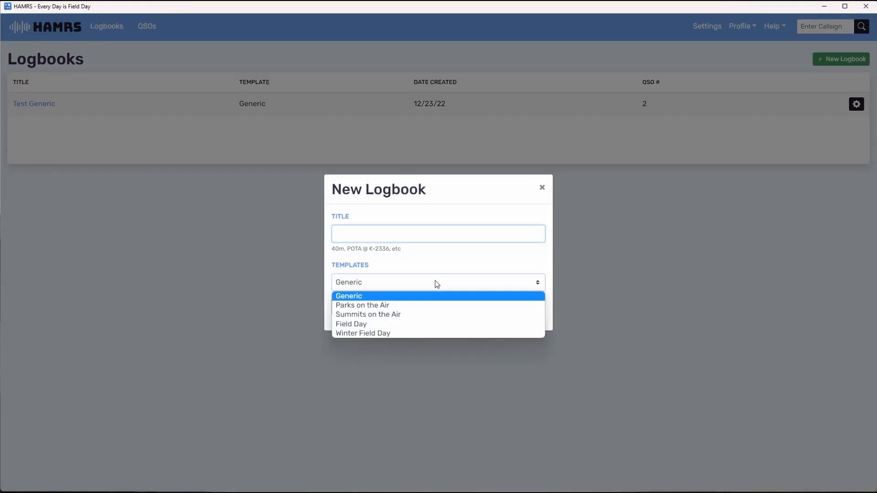
click(427, 307)
click(369, 240)
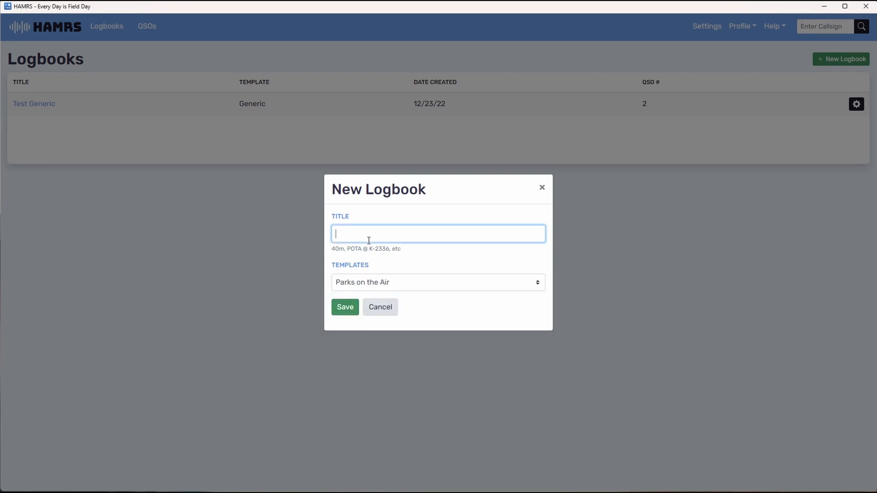
text(POTA test)
click(341, 307)
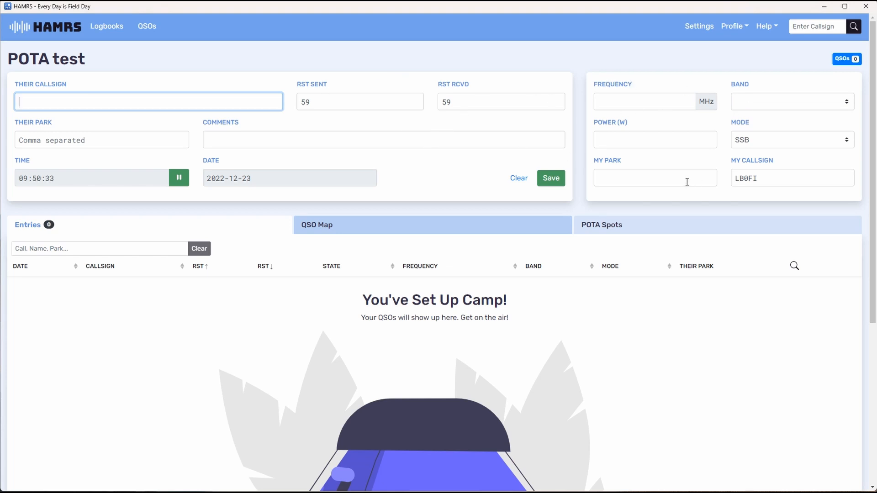
Show the POTA spots in the POTA test logbook and look through the listed activations
click(634, 230)
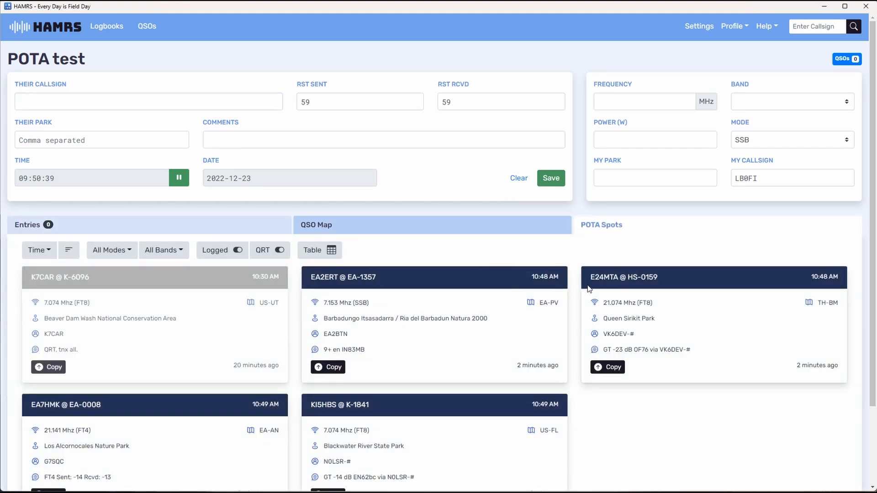
scroll(543, 270, down, 2)
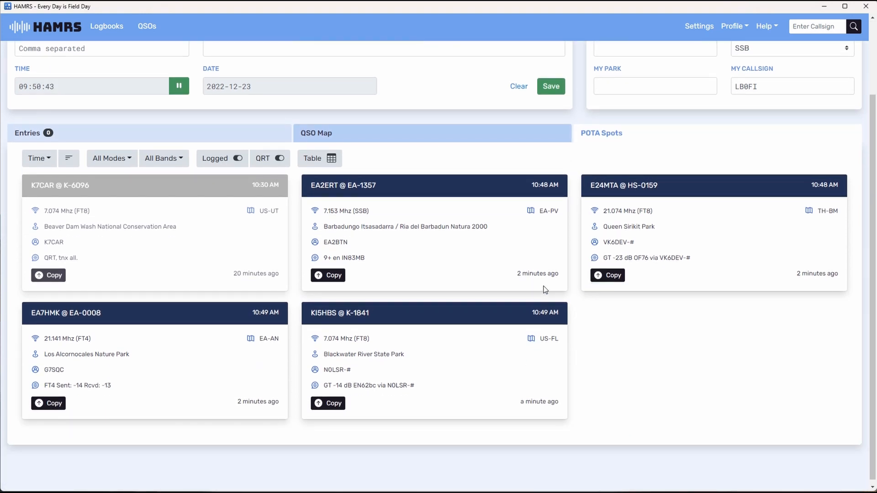
scroll(545, 290, up, 2)
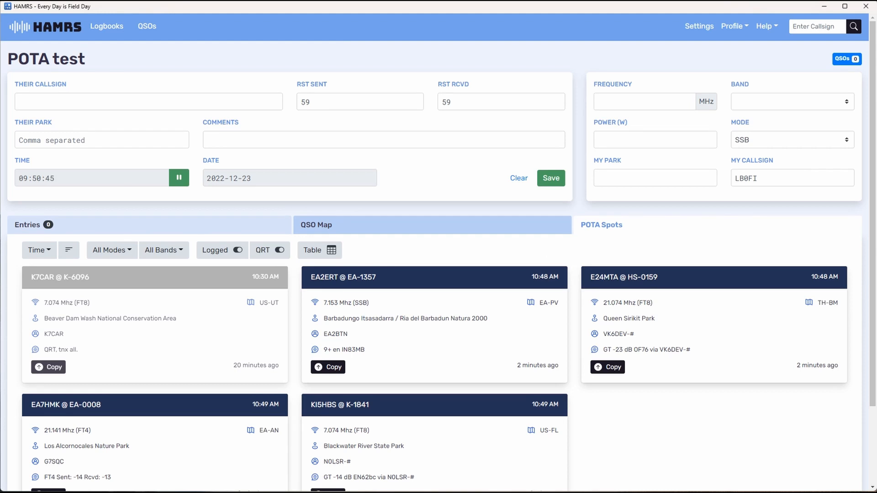
Return to the logbook list and create a logbook titled "SOTA test" using the Summits on the Air template
click(64, 35)
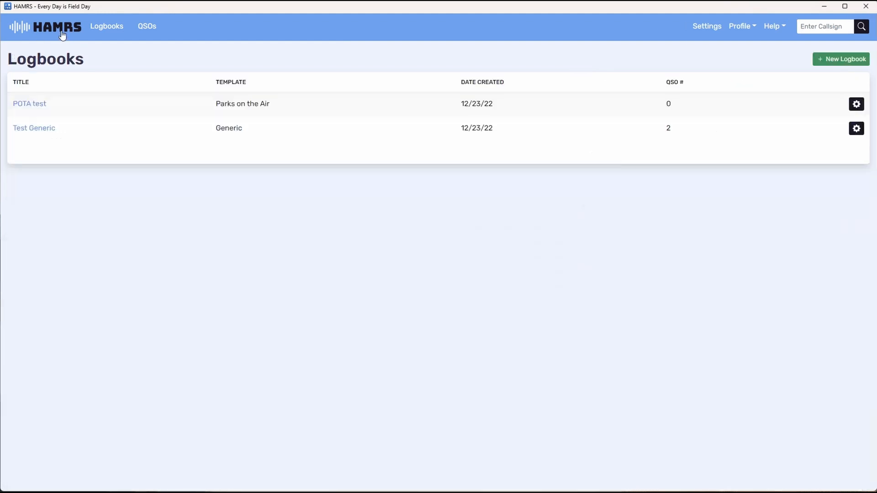
click(858, 64)
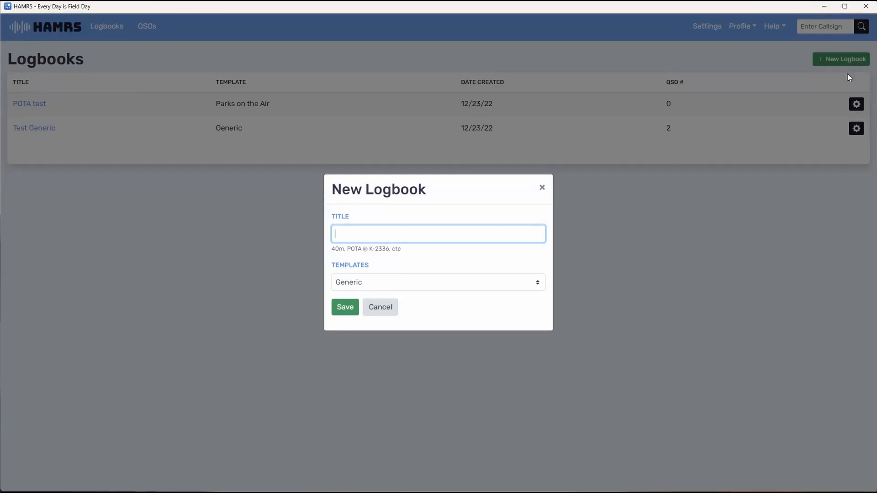
text(SOTA test)
click(427, 289)
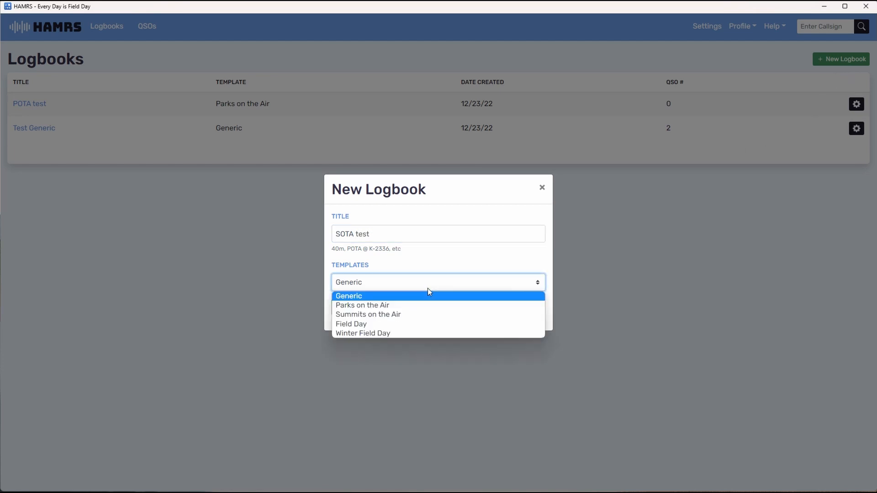
click(417, 315)
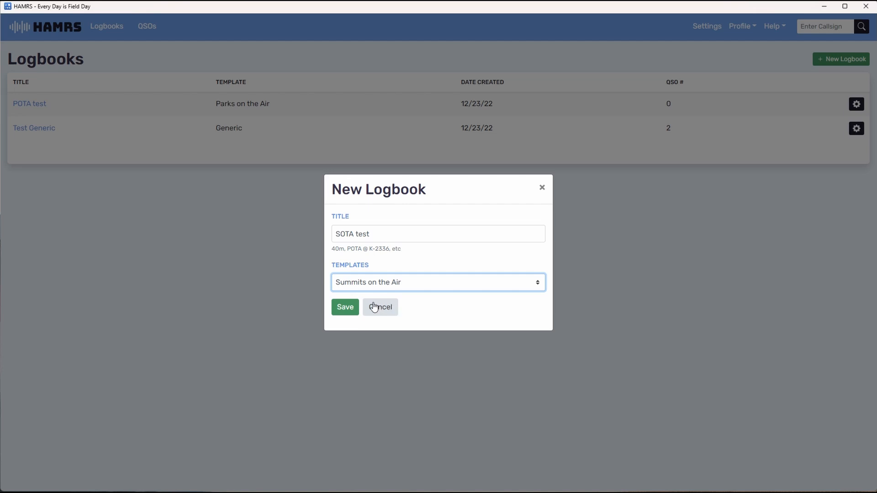
click(344, 307)
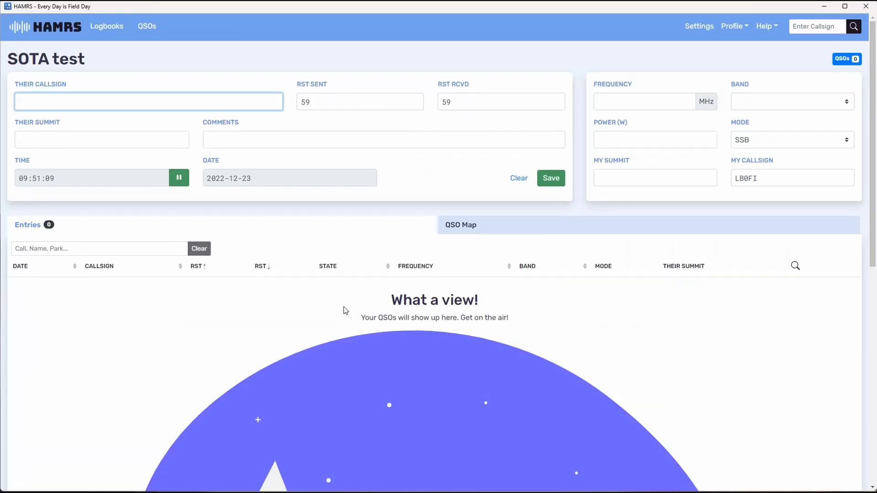